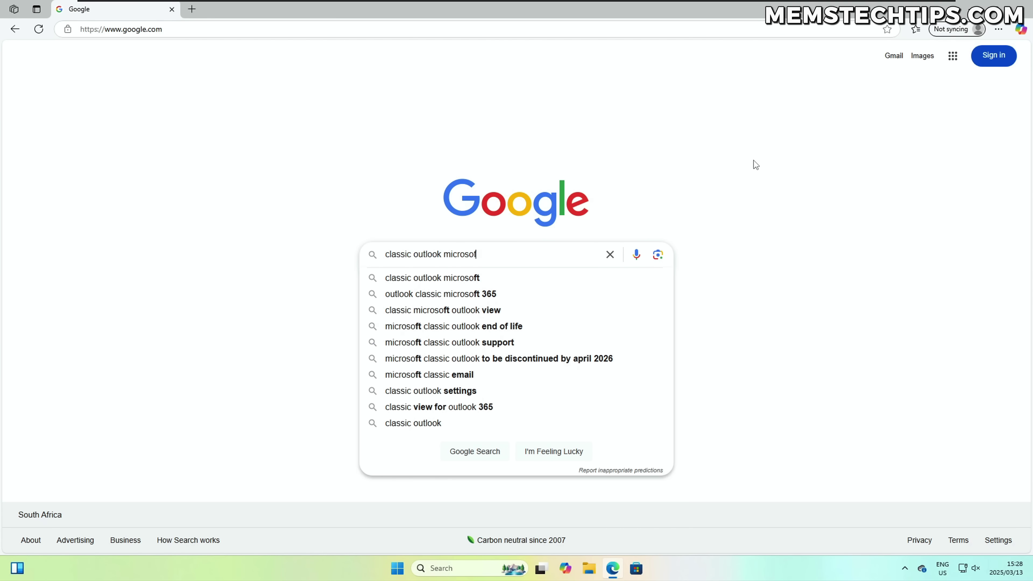
Step: Search Google for "classic outlook microsoft store" and look through the results for a download link
type("tore")
key("Return")
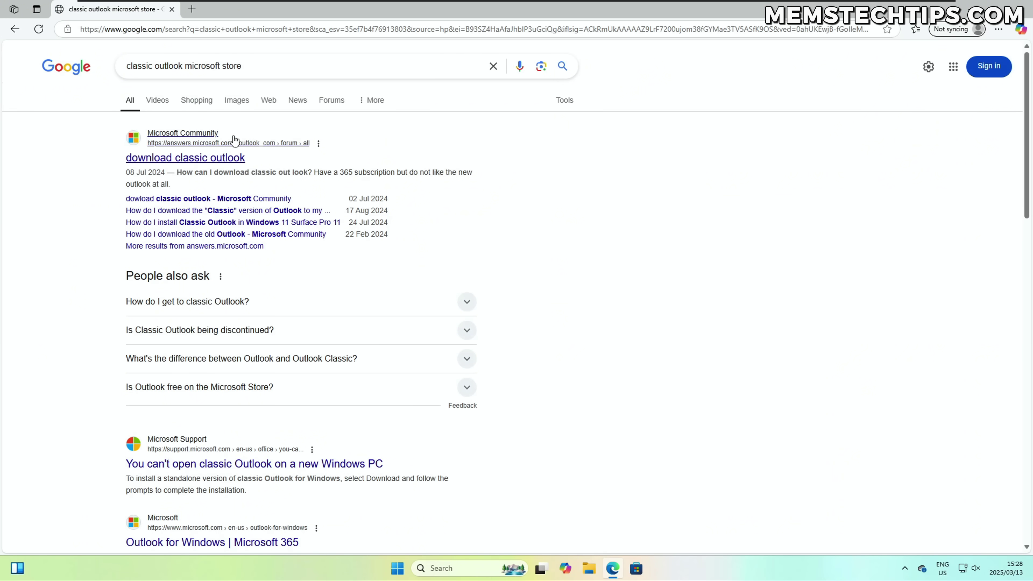
scroll(362, 212, "down", 5)
scroll(362, 212, "down", 9)
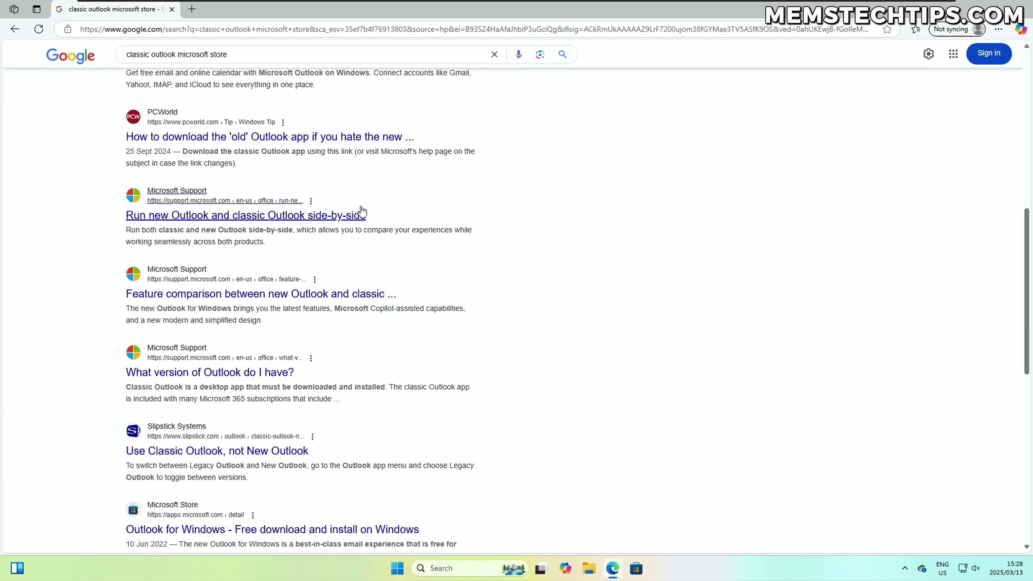
scroll(362, 212, "down", 1)
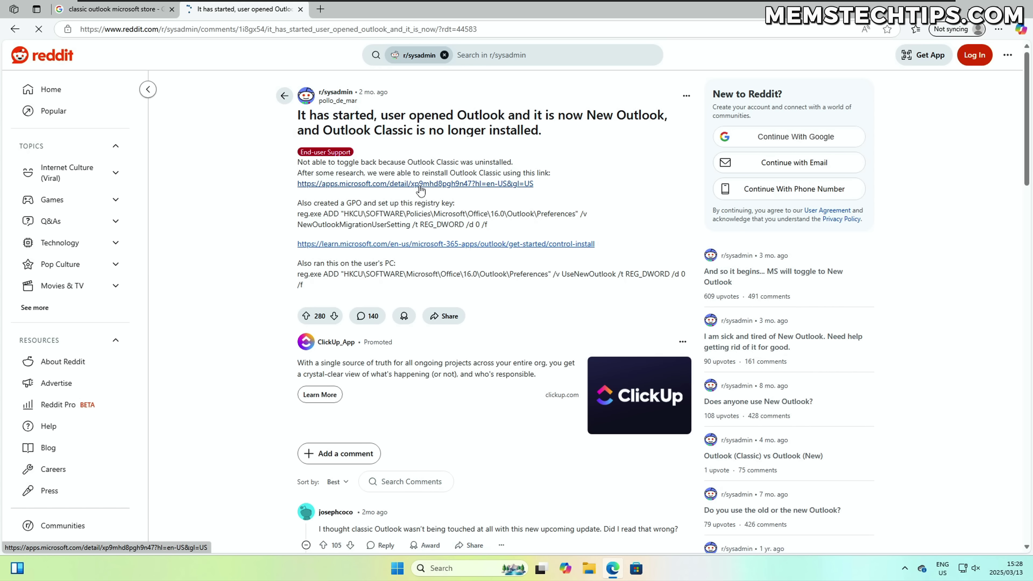
Step: Open the apps.microsoft.com link in the Reddit post and install Outlook for Windows (classic)
left_click(429, 184)
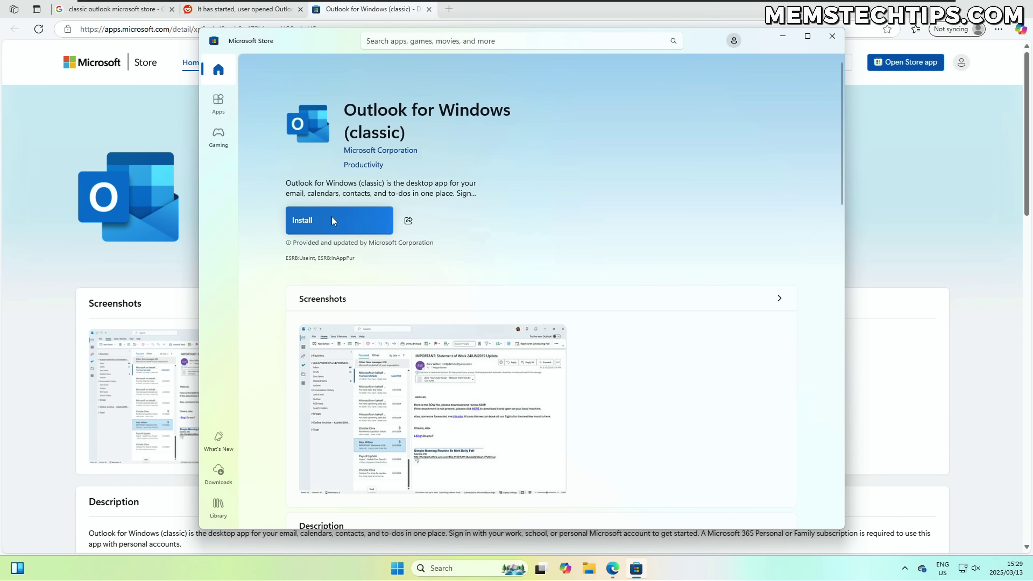
left_click(332, 217)
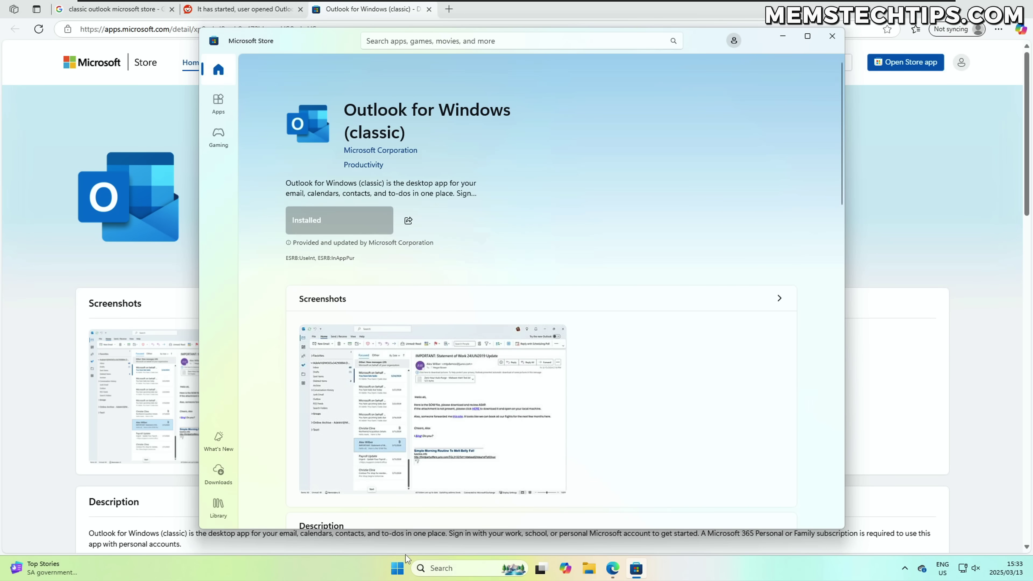
Step: Search Windows for "outlook" and launch Outlook (classic)
left_click(403, 564)
left_click(483, 188)
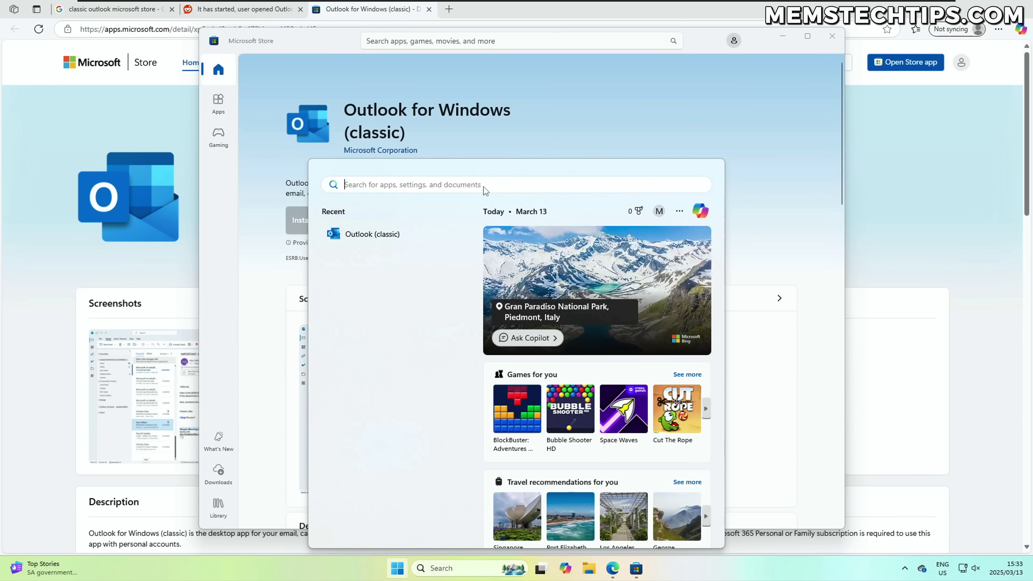
type("outlook")
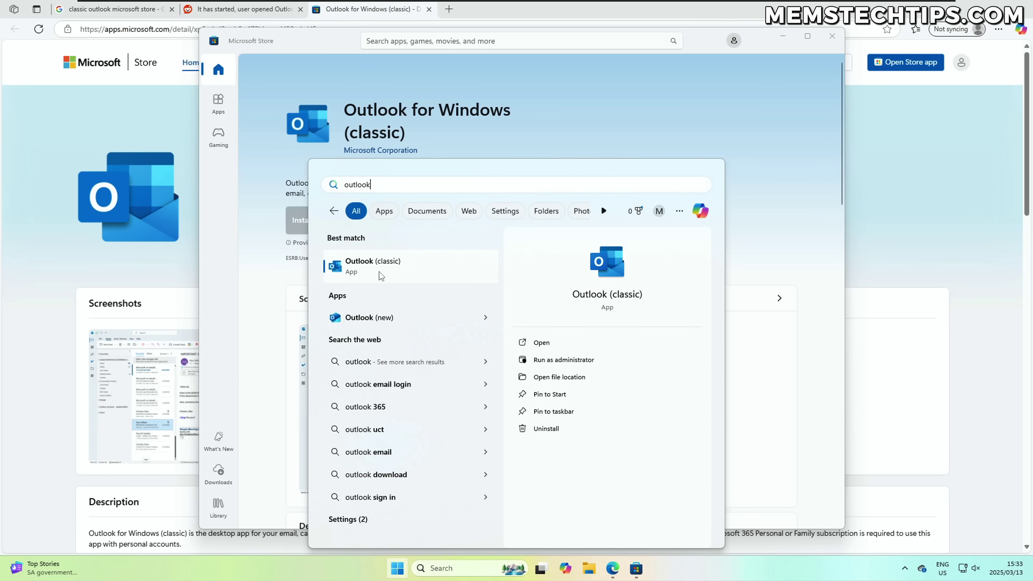
left_click(379, 272)
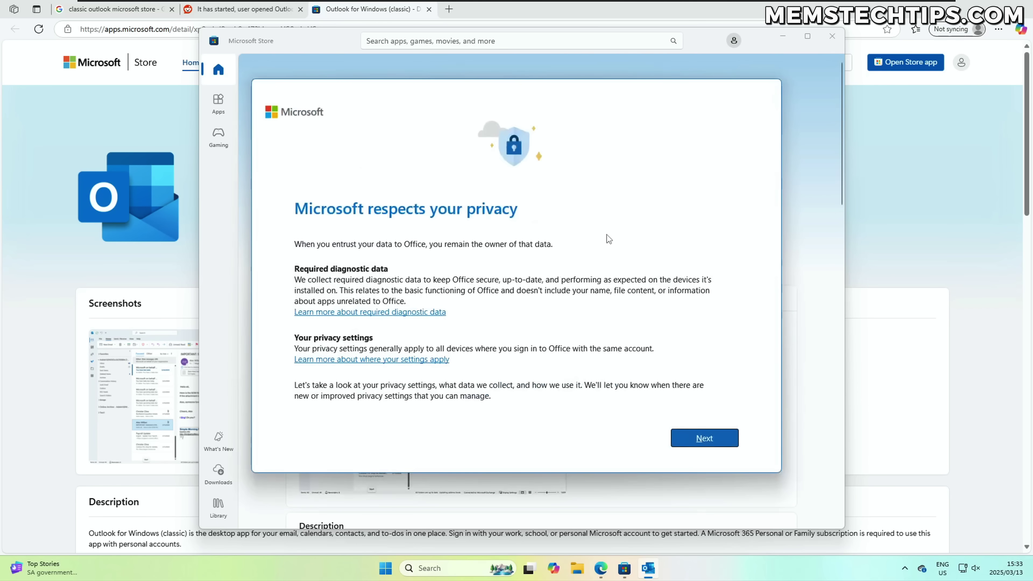
Step: Proceed through the Microsoft privacy prompts and decline to send optional diagnostic data
left_click(730, 438)
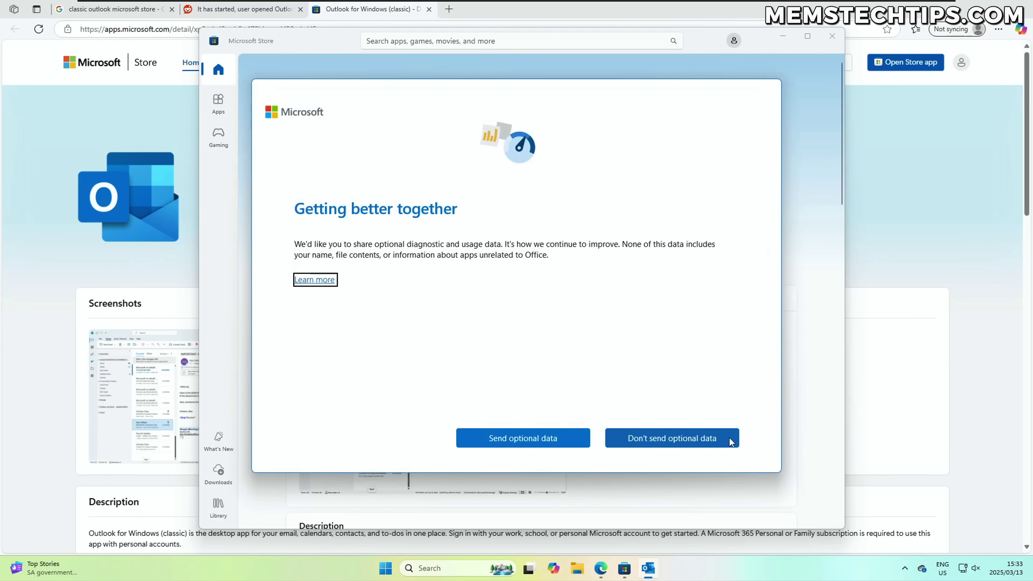
left_click(729, 439)
left_click(729, 439)
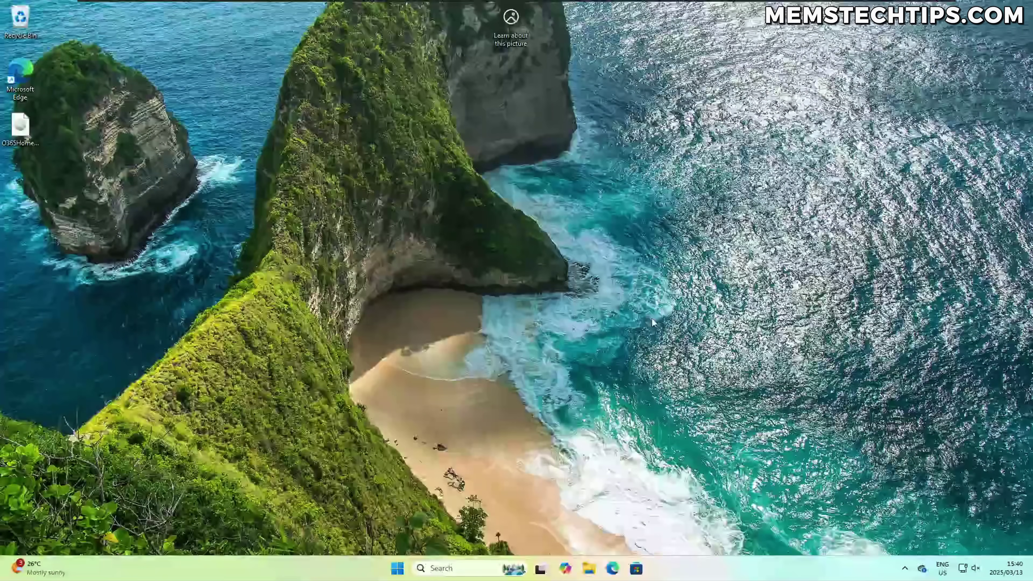
Step: Uninstall Outlook (new) from the list of all installed apps and launch Outlook (classic)
left_click(398, 569)
left_click(638, 219)
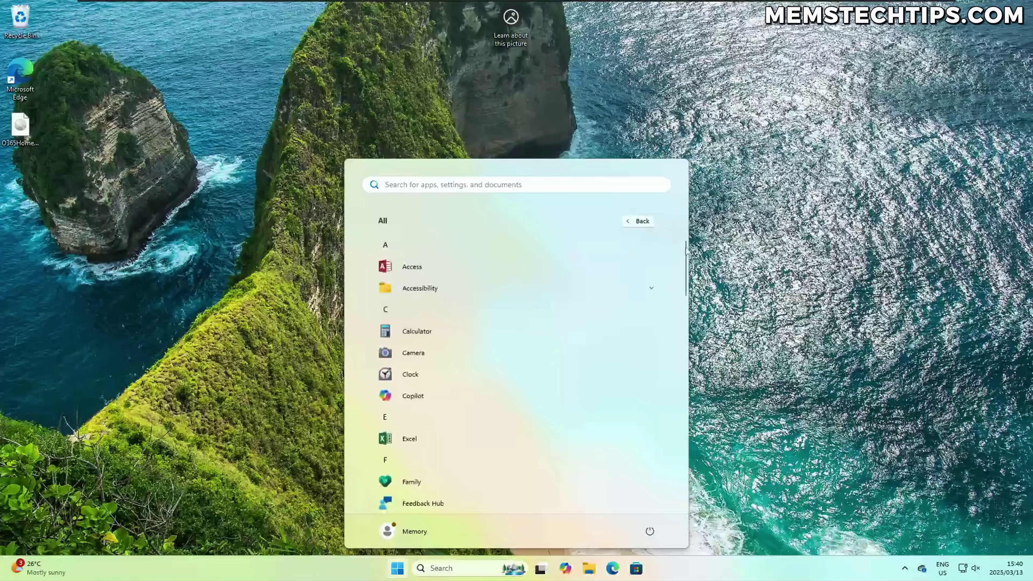
scroll(685, 325, "down", 10)
scroll(685, 326, "down", 5)
right_click(458, 429)
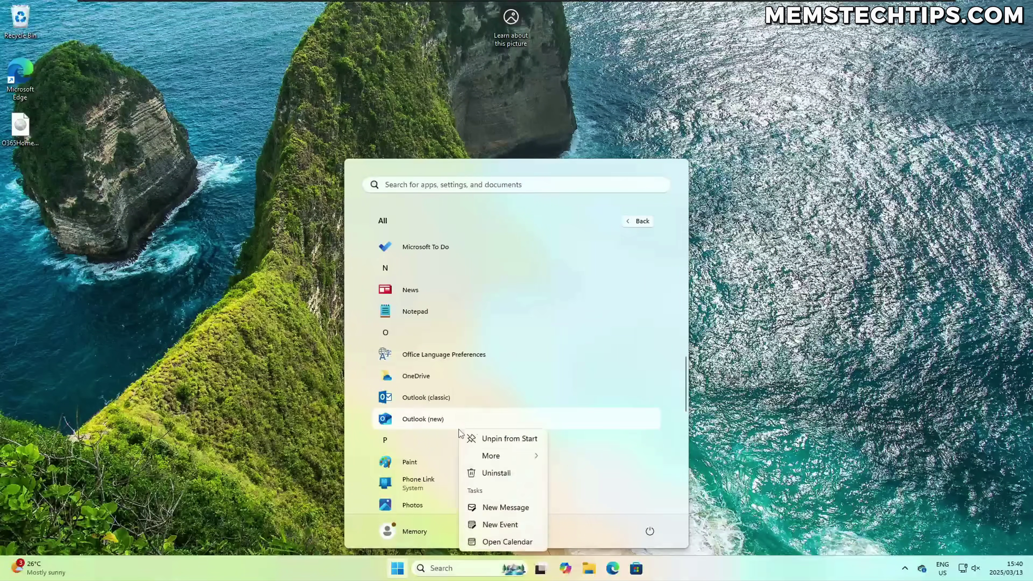
left_click(491, 474)
left_click(569, 385)
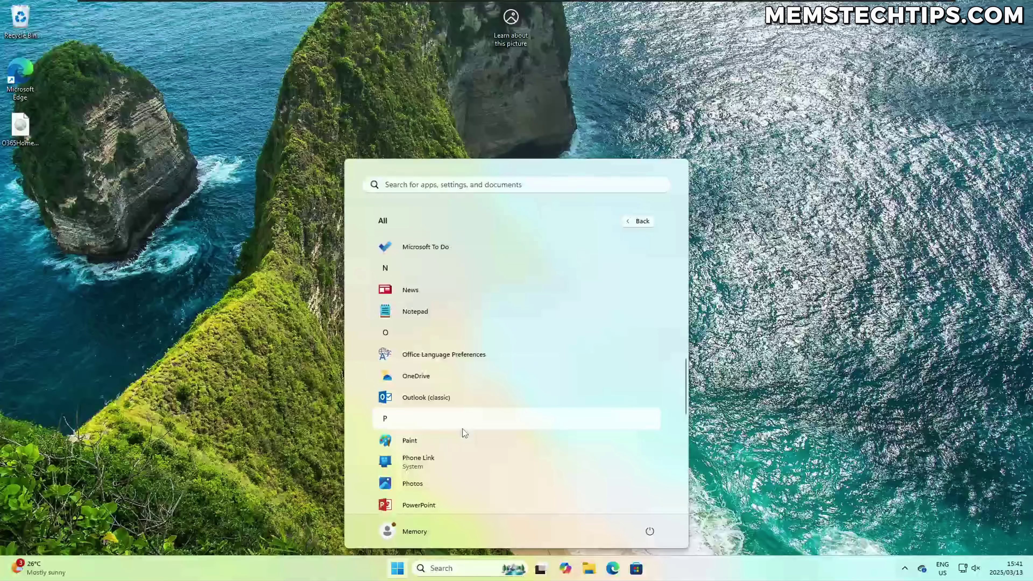
left_click(553, 398)
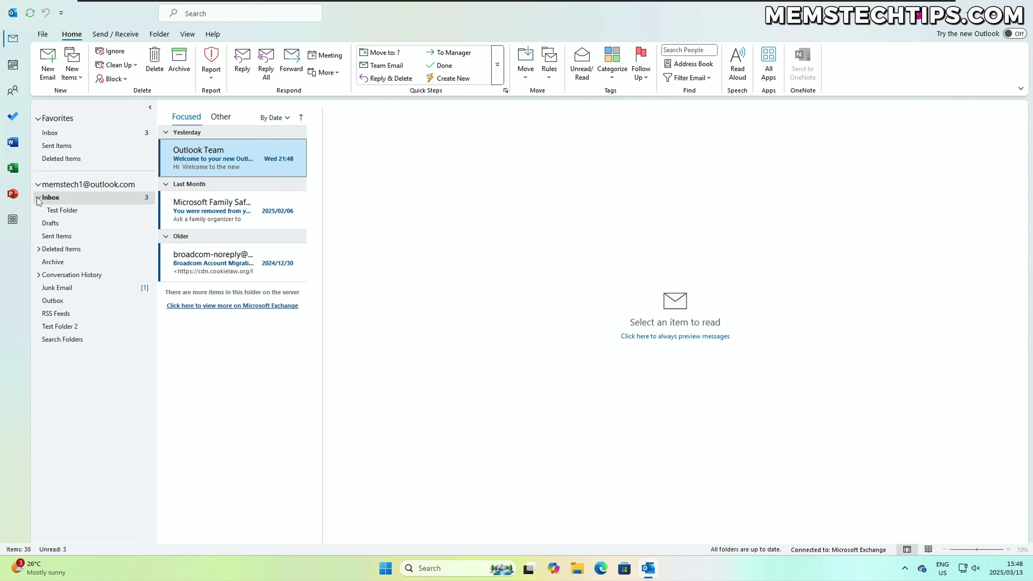
Step: Review the Send / Receive, Folder, View and Home commands of classic Outlook
left_click(117, 35)
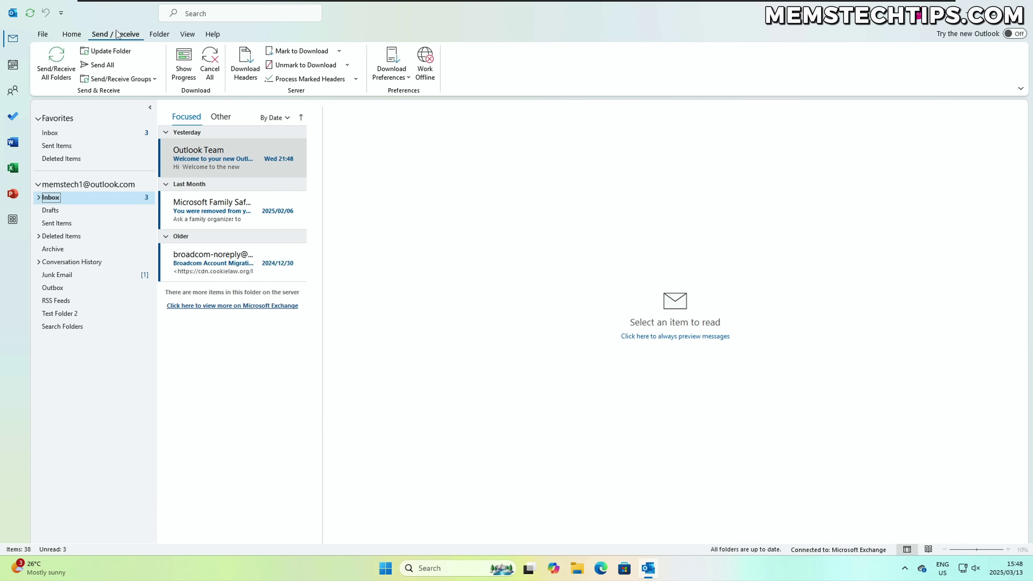
left_click(162, 35)
left_click(186, 36)
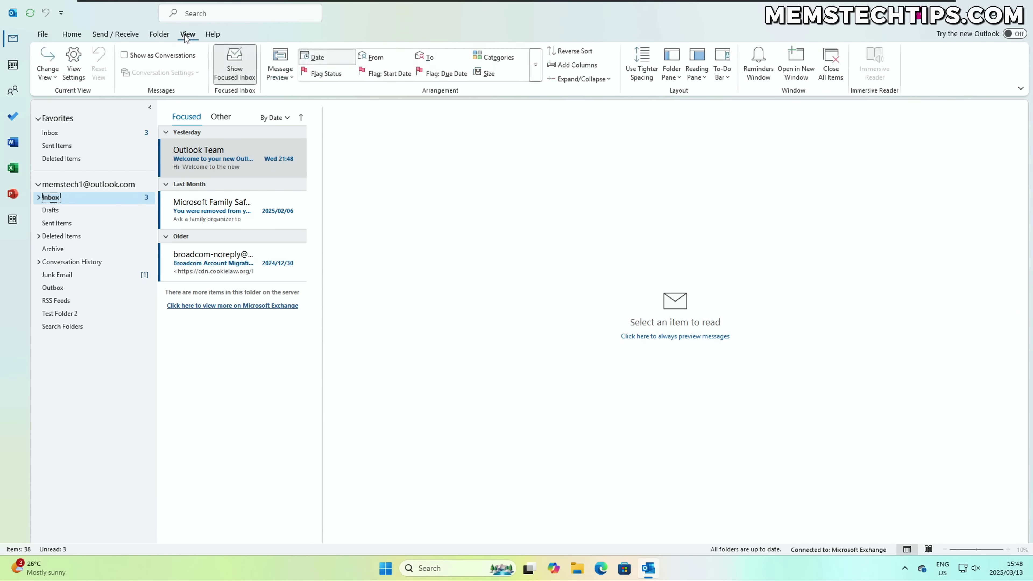
left_click(72, 35)
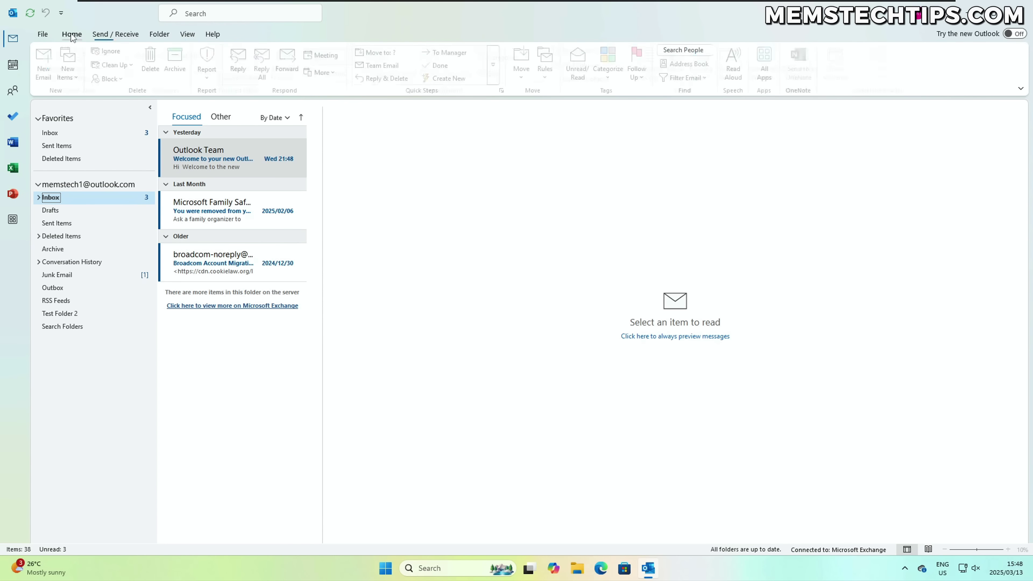
Step: Open the Outlook options and review the Mail and Calendar settings
left_click(42, 35)
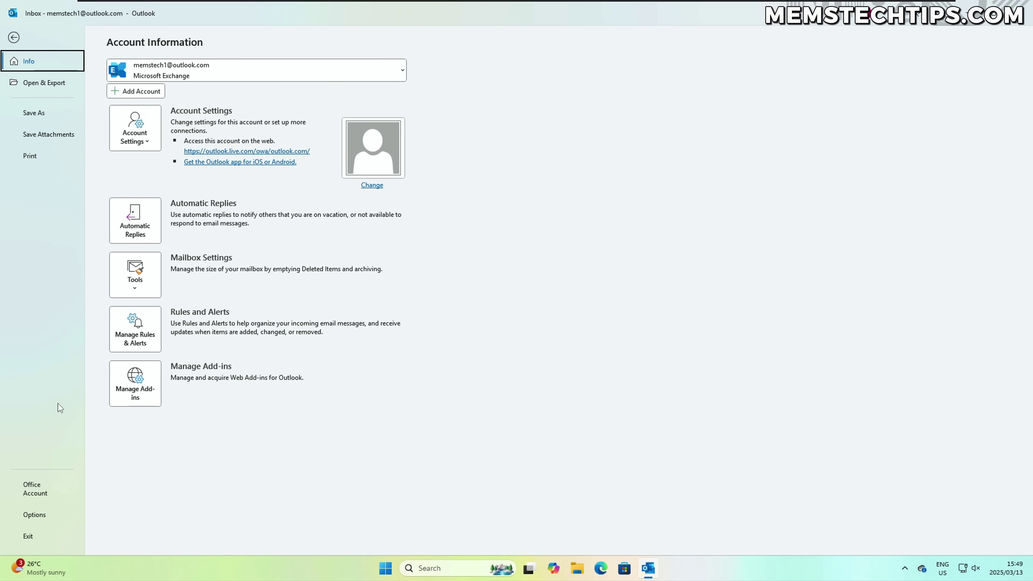
left_click(62, 516)
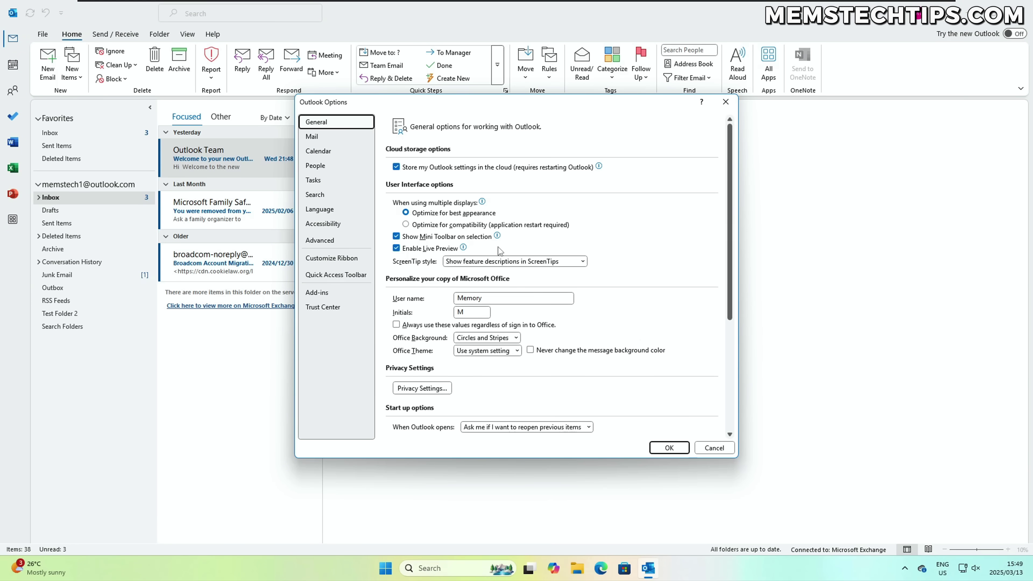
left_click(335, 138)
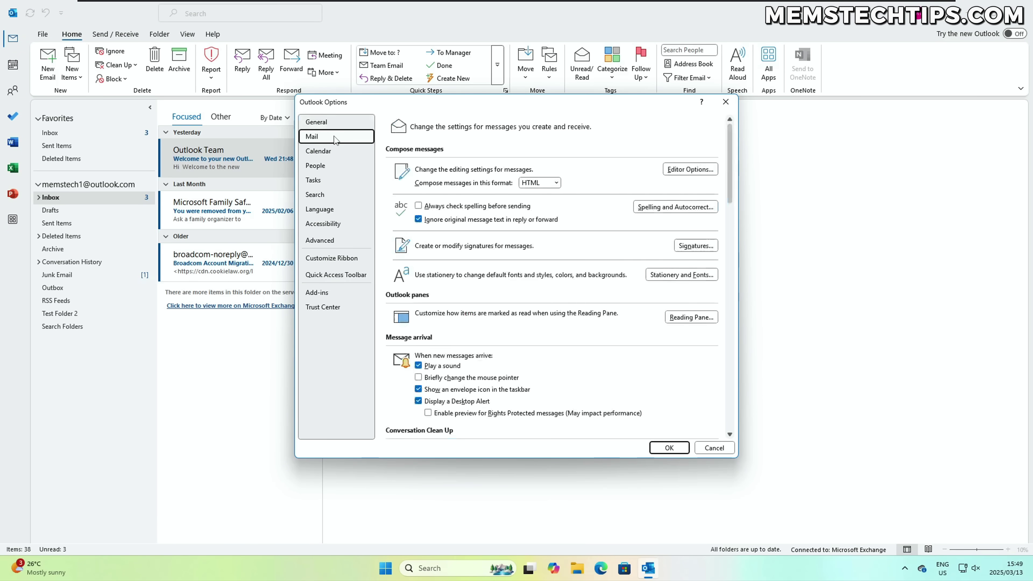
left_click(348, 150)
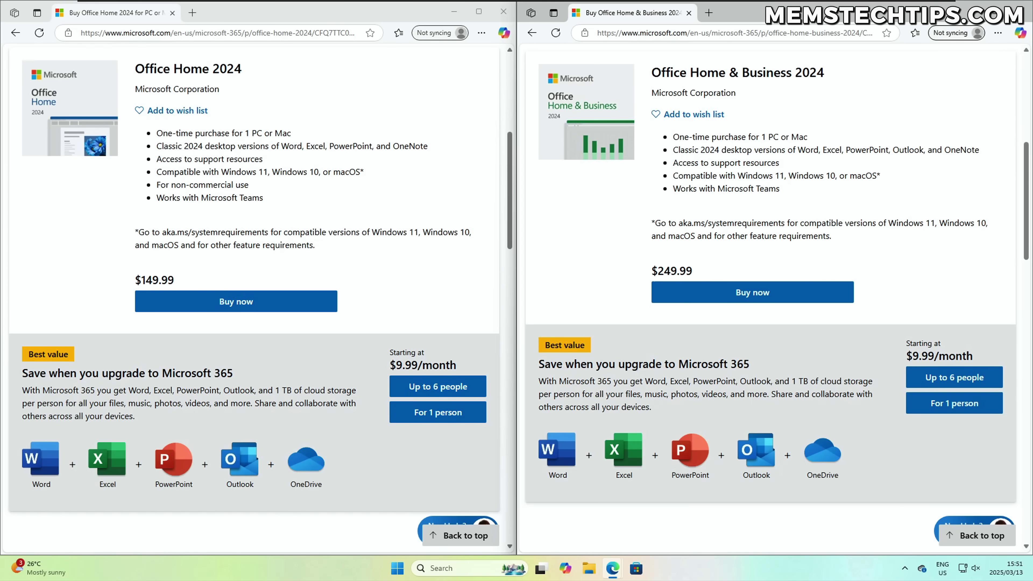
Step: Switch to the Microsoft product pages in Edge and compare the included apps and prices of Office Home 2024 and Office Home & Business 2024
left_click_drag(157, 146, 427, 146)
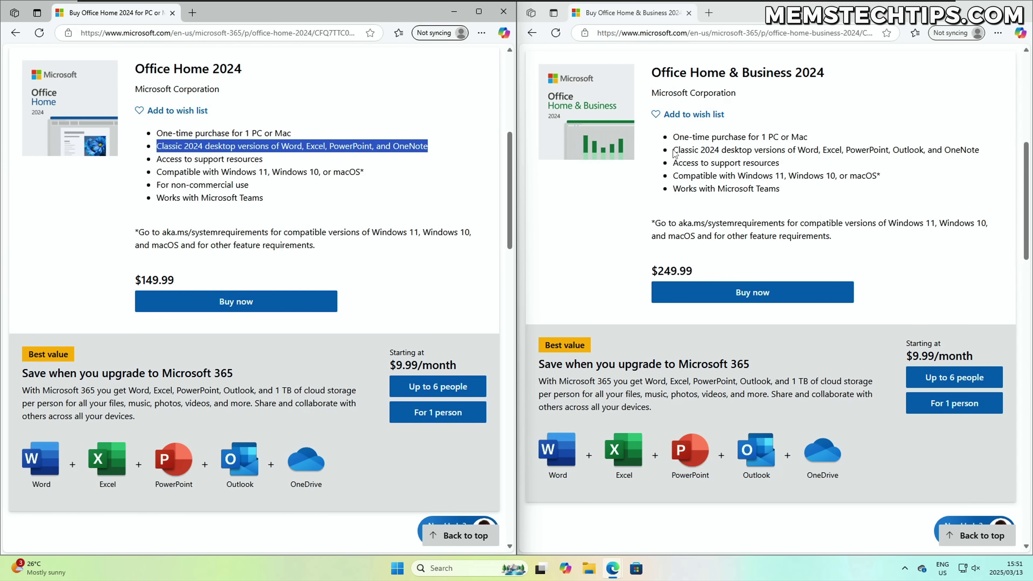
left_click_drag(673, 151, 983, 159)
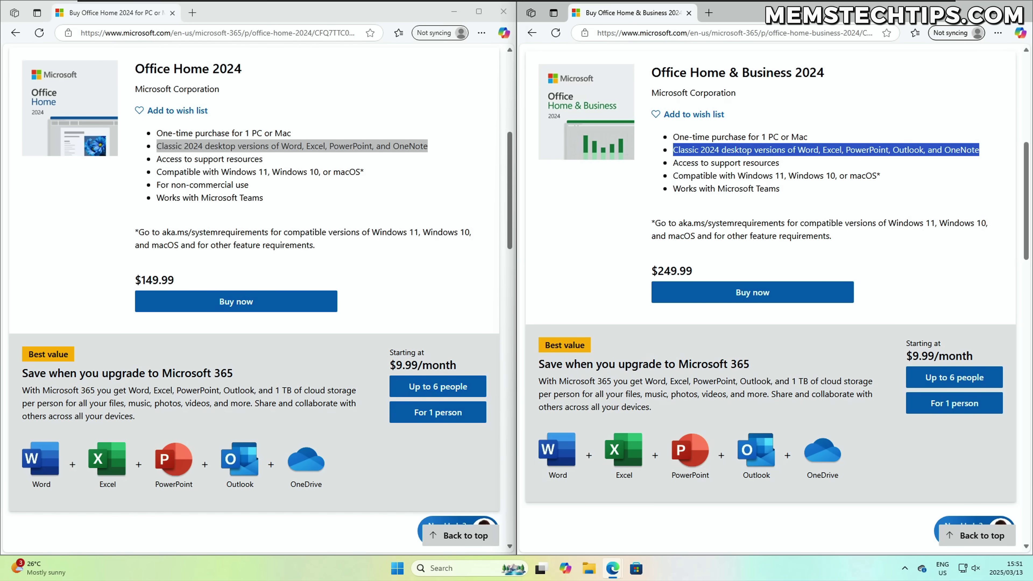
left_click_drag(135, 280, 167, 280)
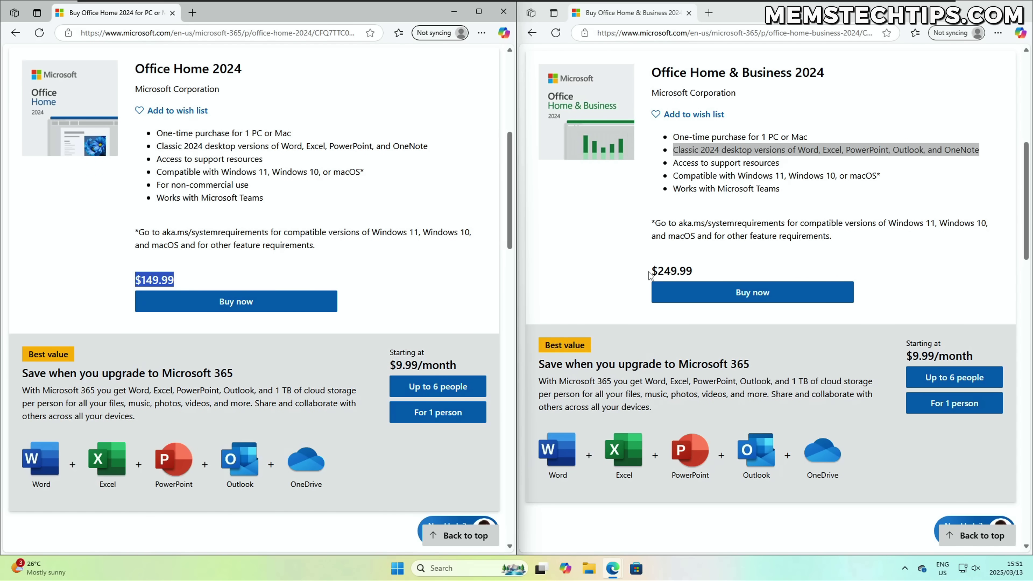
left_click_drag(650, 270, 698, 272)
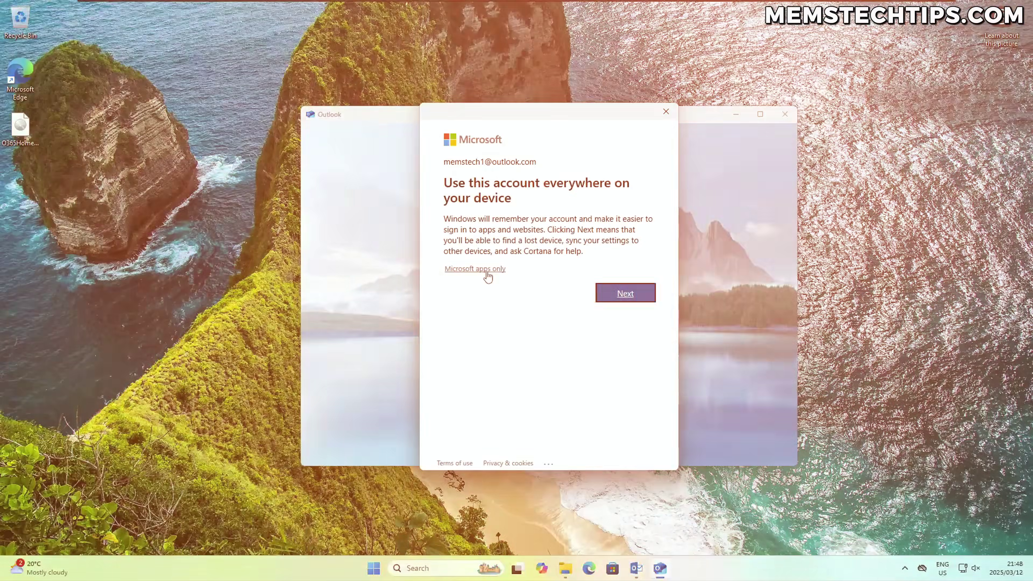
Step: Complete the new Outlook sign-in for Microsoft apps only, including its optional data prompt, and choose POP as the provider for an added account
left_click(488, 271)
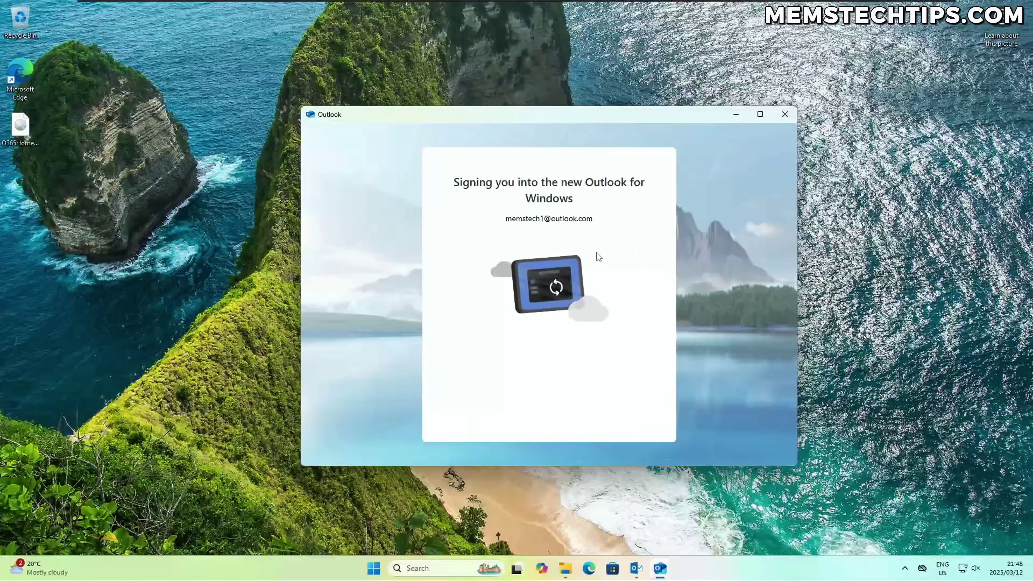
left_click(647, 419)
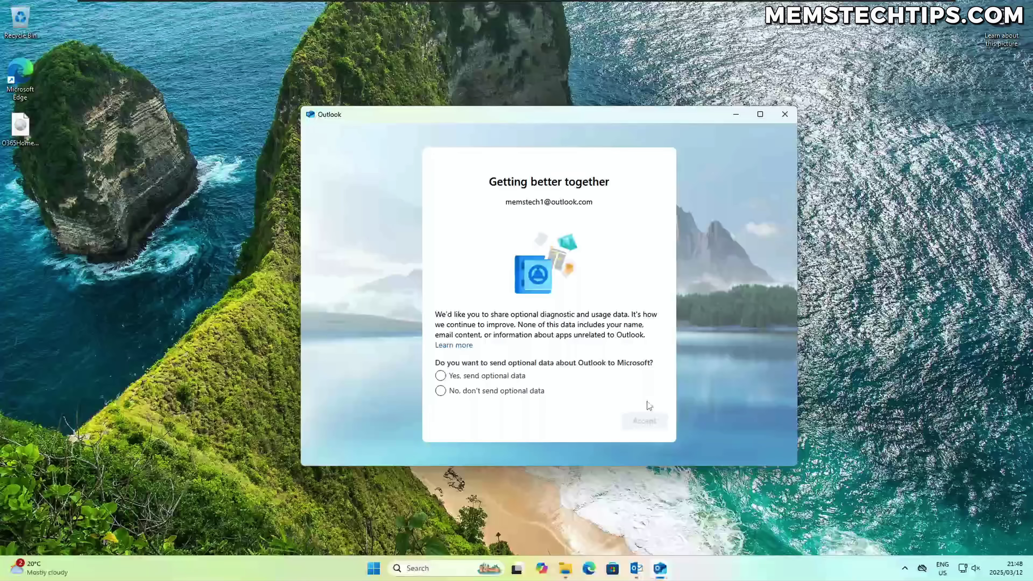
left_click(645, 420)
left_click(646, 421)
left_click(592, 423)
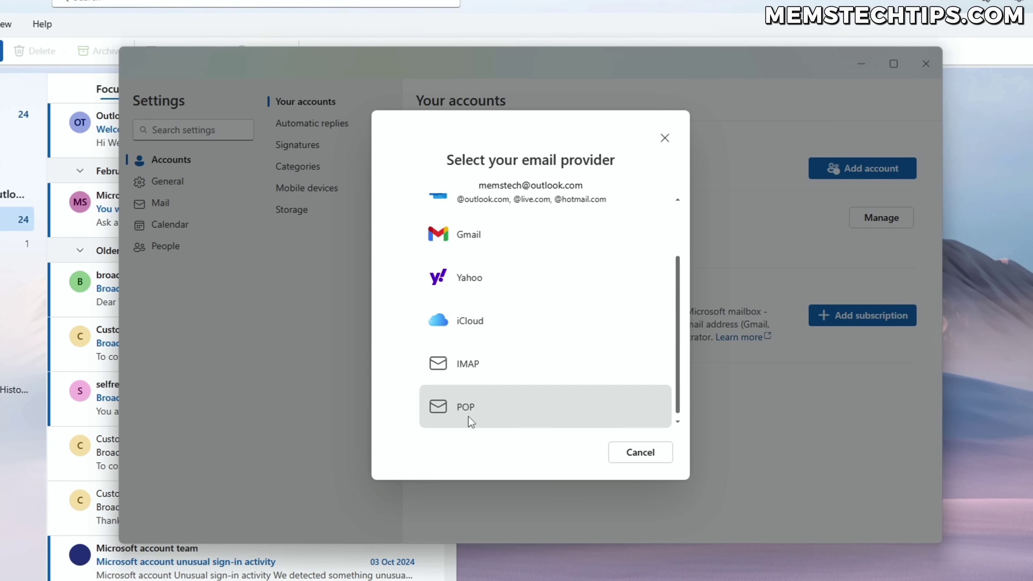
left_click(481, 412)
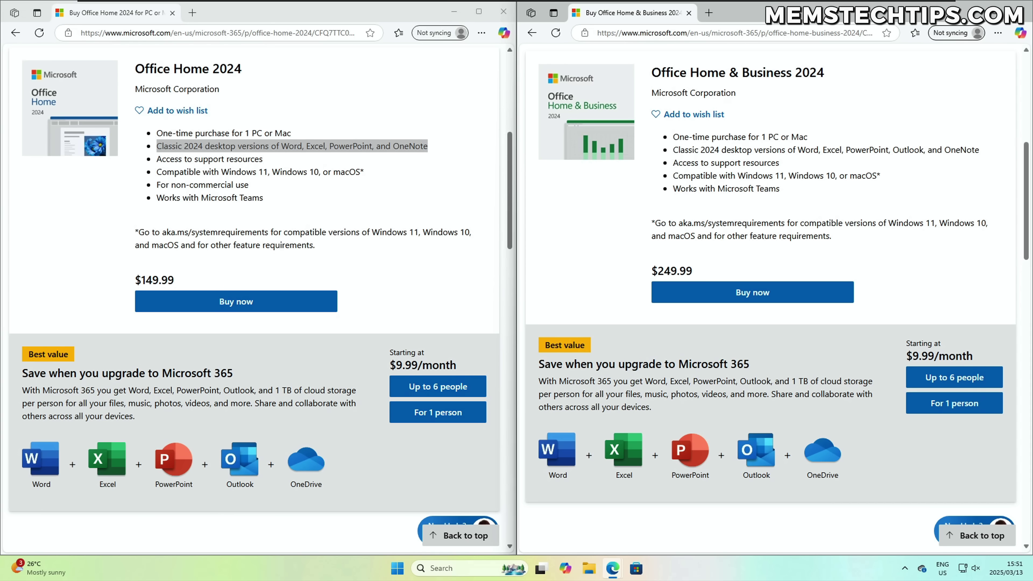
Step: Highlight the line listing the classic 2024 desktop apps included in Office Home & Business 2024
left_click_drag(673, 150, 909, 150)
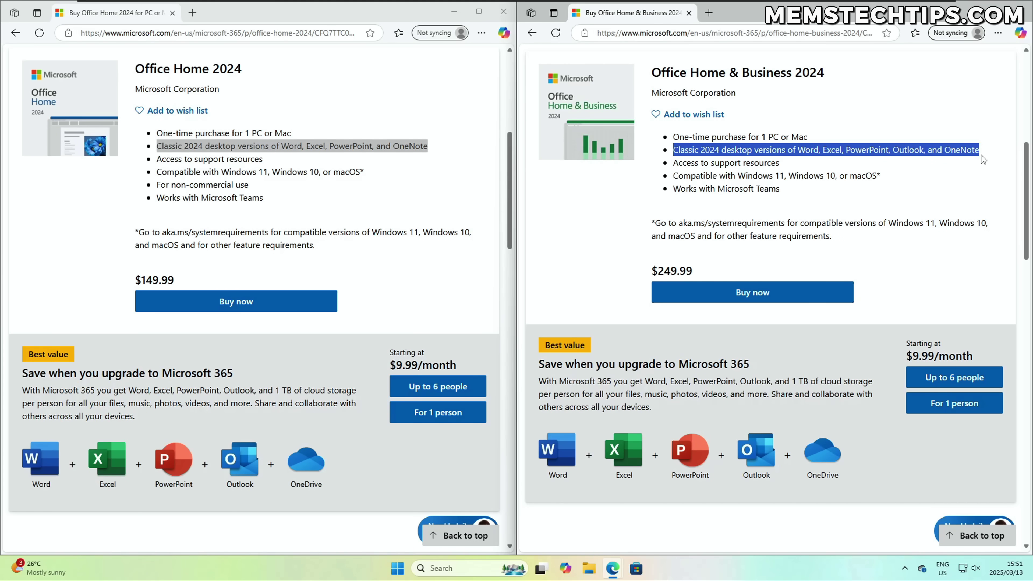
left_click_drag(981, 155, 982, 155)
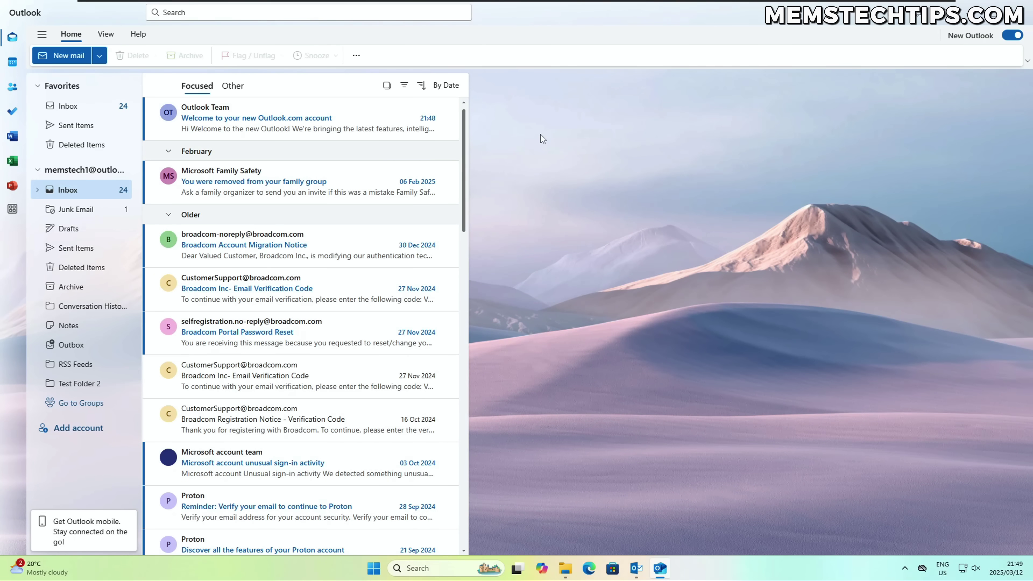
Step: Look through the new Outlook inbox, checking both the Focused and Other messages
scroll(301, 285, "down", 5)
scroll(301, 285, "up", 5)
left_click(232, 86)
left_click(199, 88)
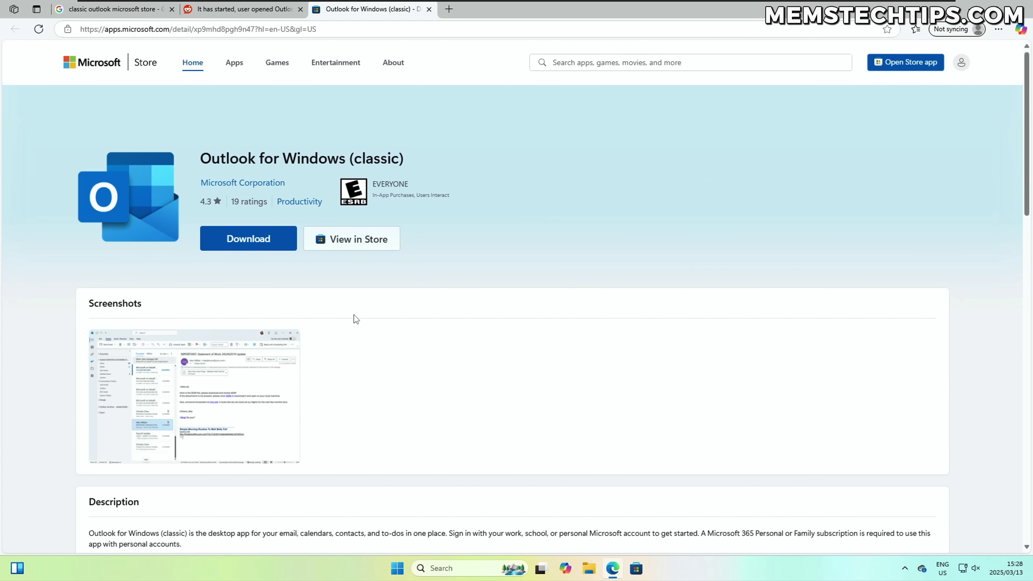
Step: Download Outlook for Windows (classic) from its web store listing and install it in the Microsoft Store app
left_click(263, 250)
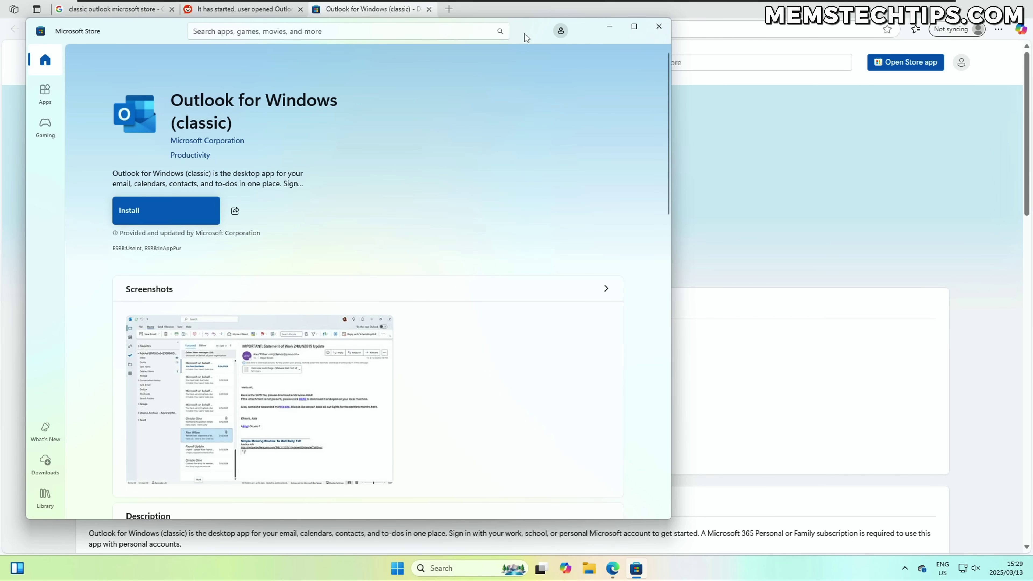
left_click_drag(524, 33, 695, 42)
left_click(337, 223)
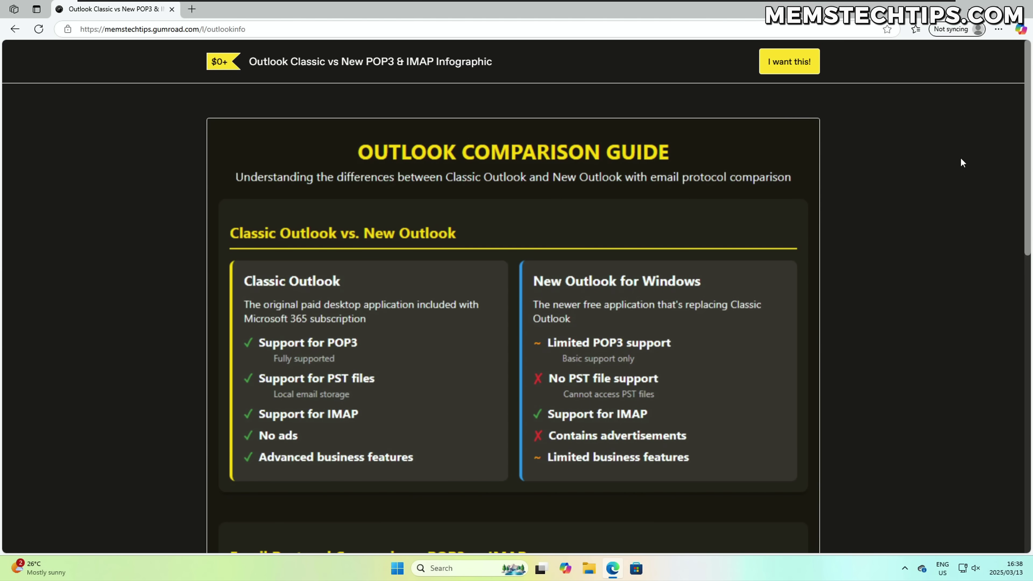
Step: Read through the Outlook comparison guide on Classic versus New Outlook and POP3 versus IMAP
scroll(955, 155, "down", 10)
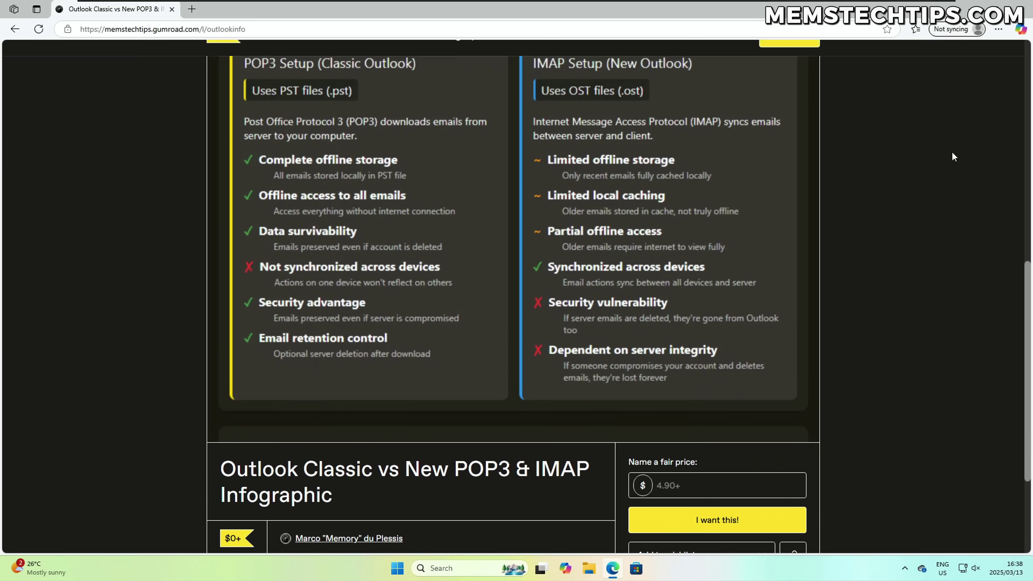
Step: Order the Outlook Classic vs New POP3 & IMAP Infographic at a price of $0, entering the buyer's email address at checkout
scroll(951, 157, "down", 4)
left_click(691, 327)
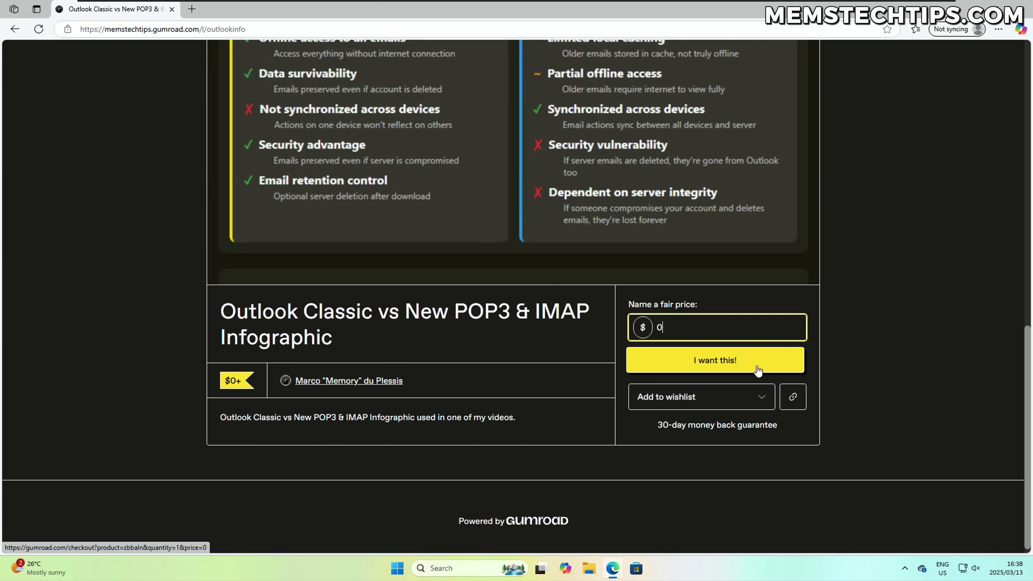
left_click(716, 362)
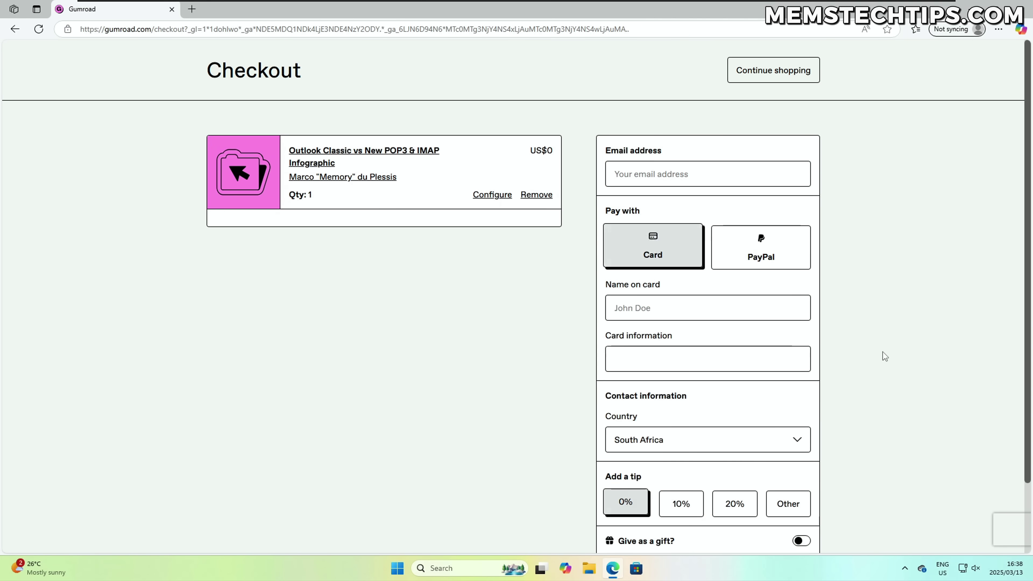
left_click(692, 173)
left_click(661, 220)
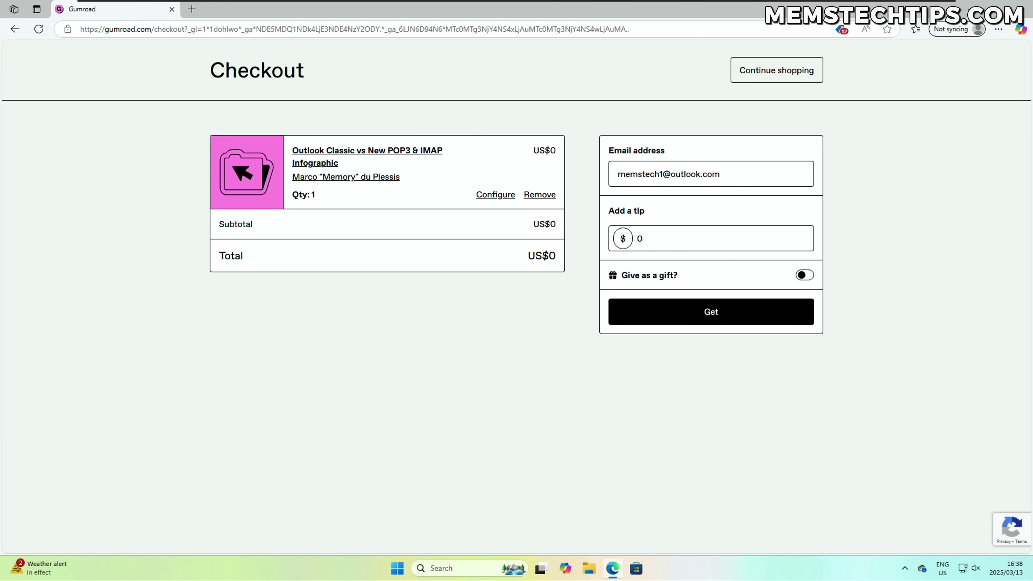
left_click(731, 311)
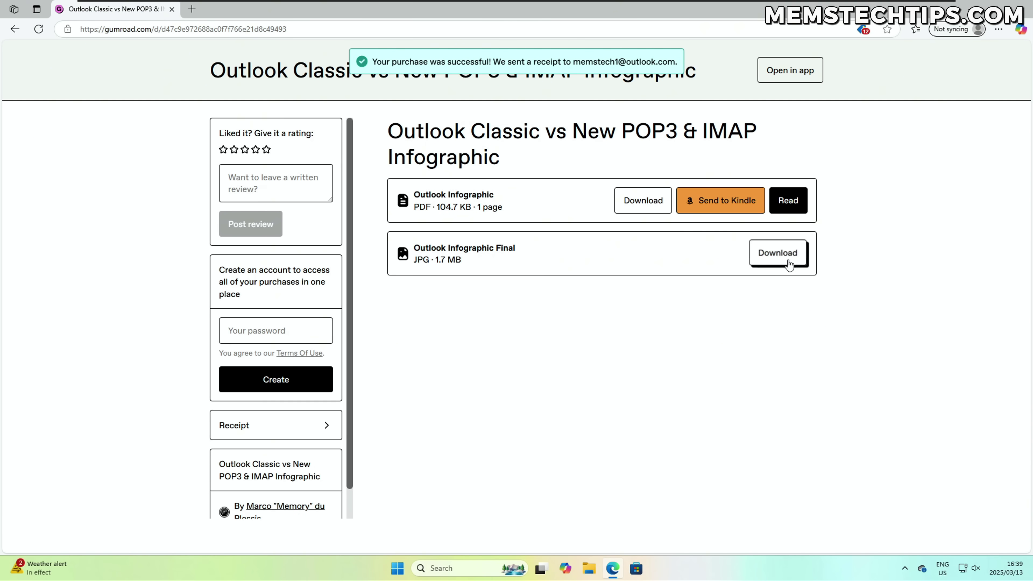
Step: Download the Outlook Infographic Final JPG and open it in a maximized Photos window
left_click(763, 256)
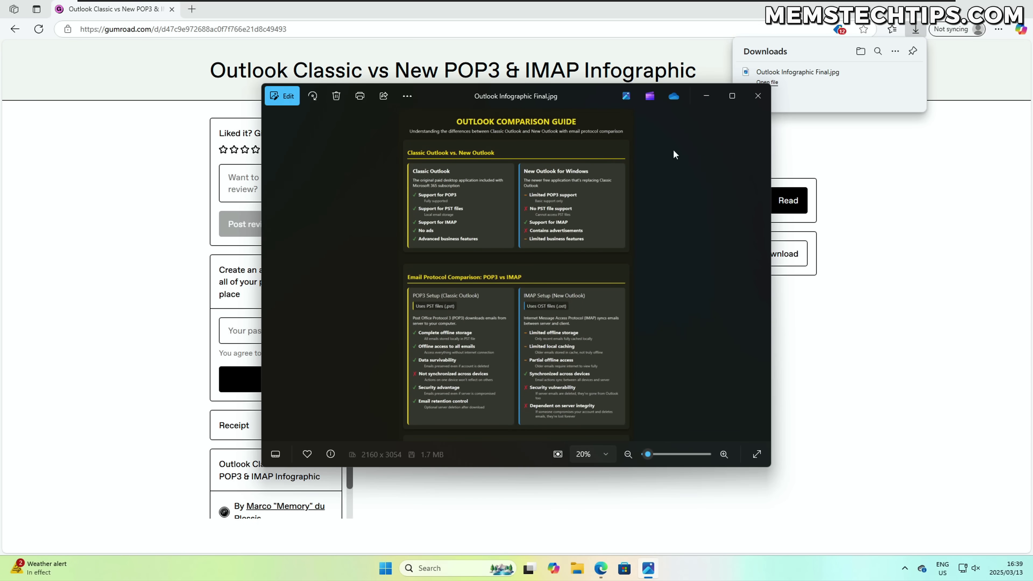
left_click(731, 96)
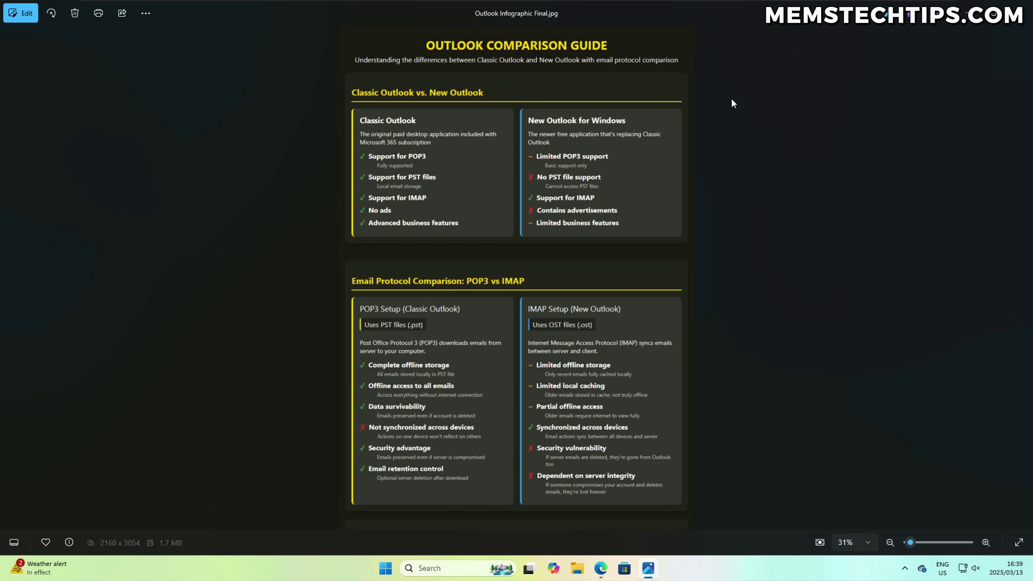